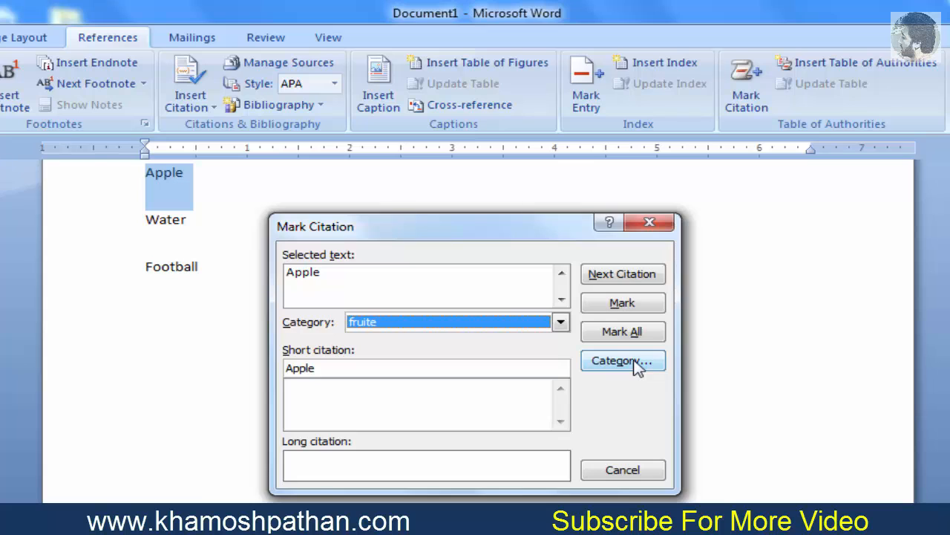
Rename the citation category "fruite" as "fruit".
click(637, 362)
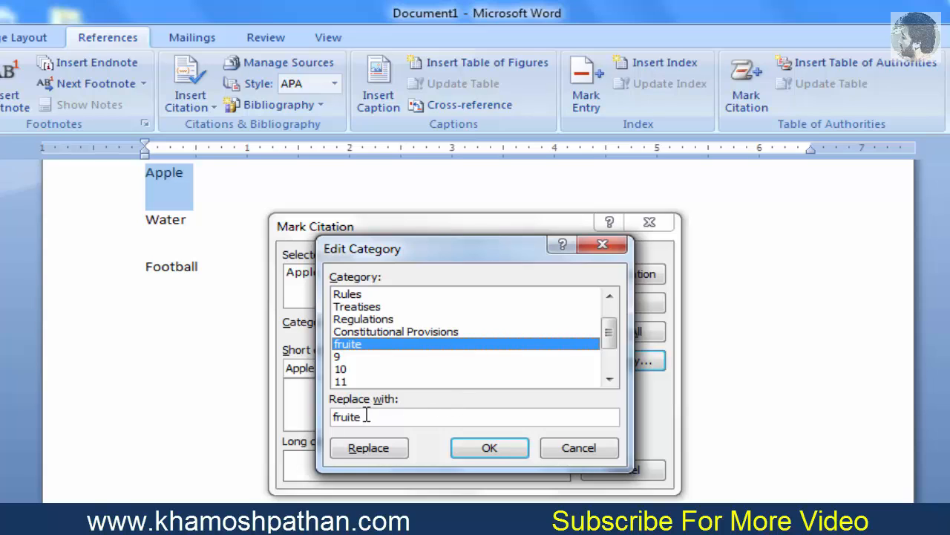
drag(366, 417, 318, 419)
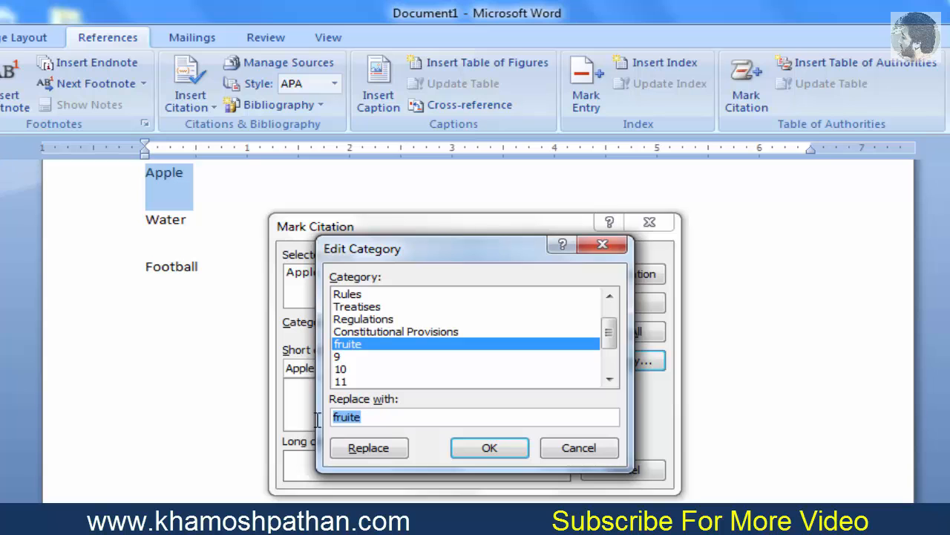
text(fruit)
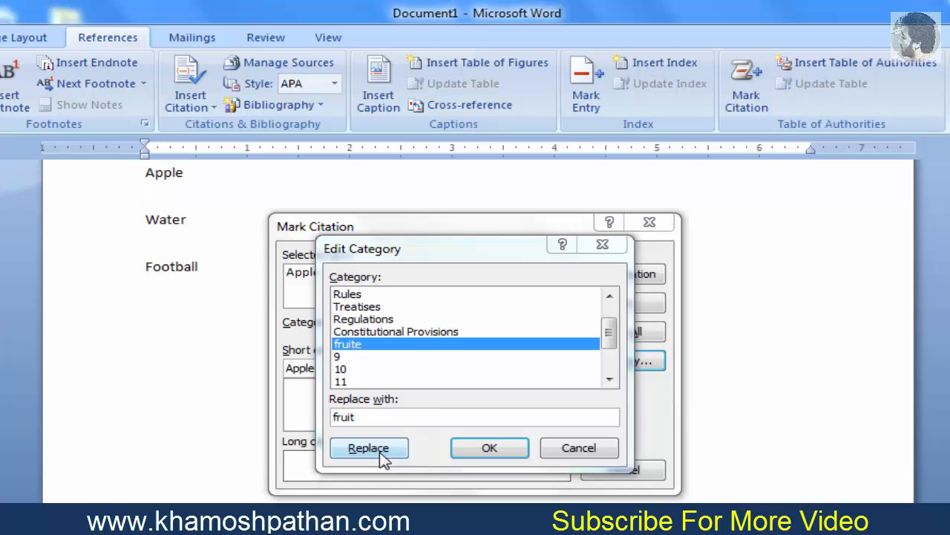
click(745, 170)
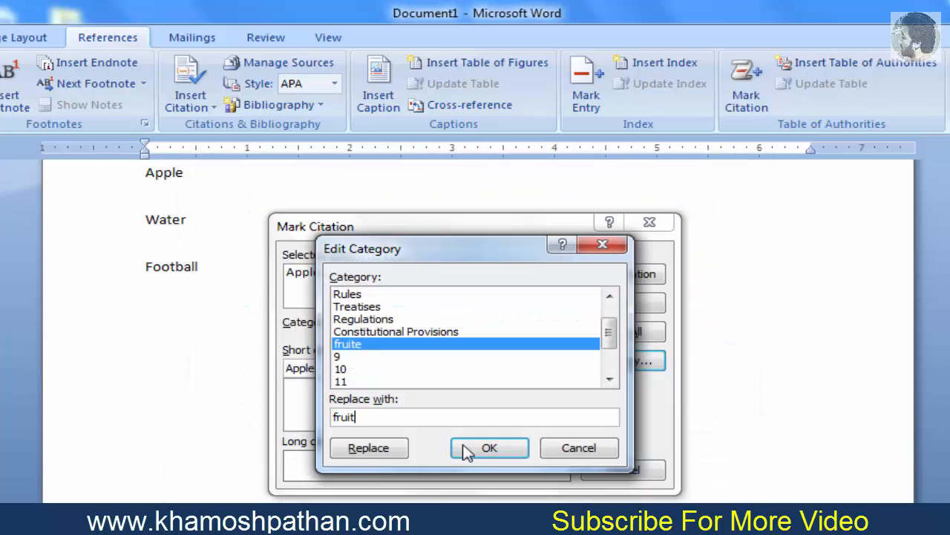
click(377, 452)
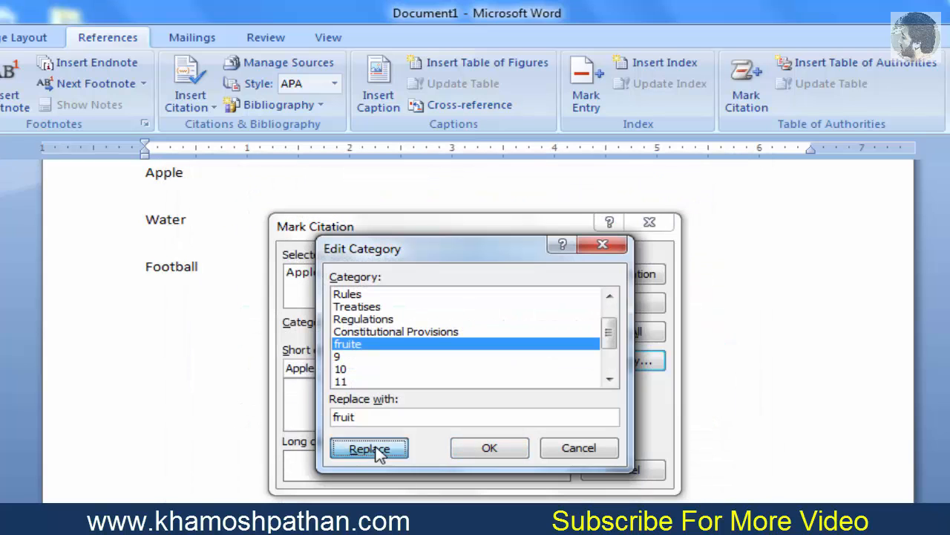
click(490, 449)
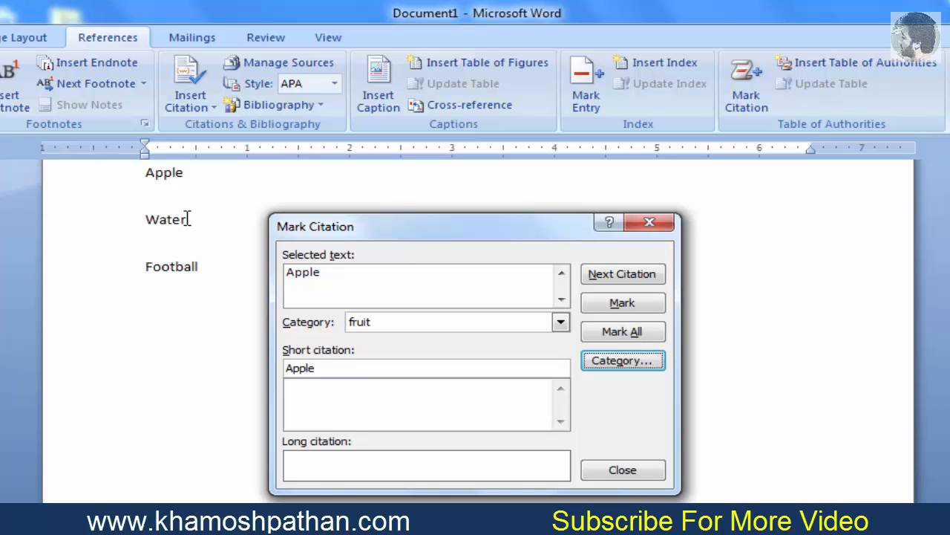
click(622, 361)
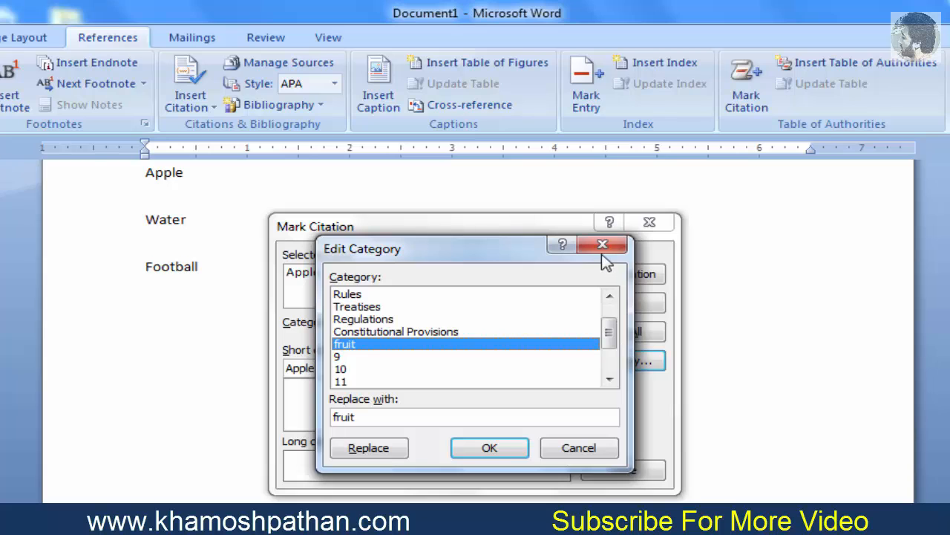
click(603, 246)
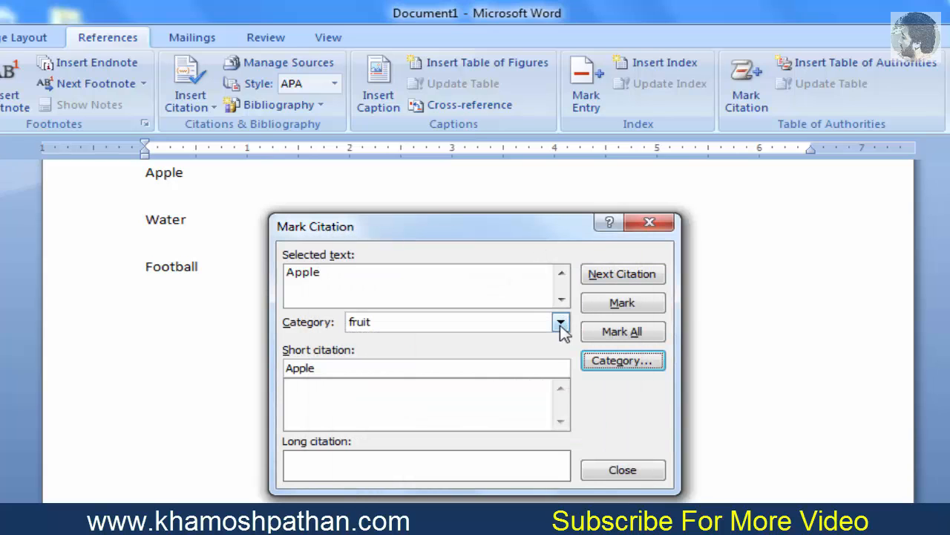
click(561, 323)
click(560, 324)
click(561, 324)
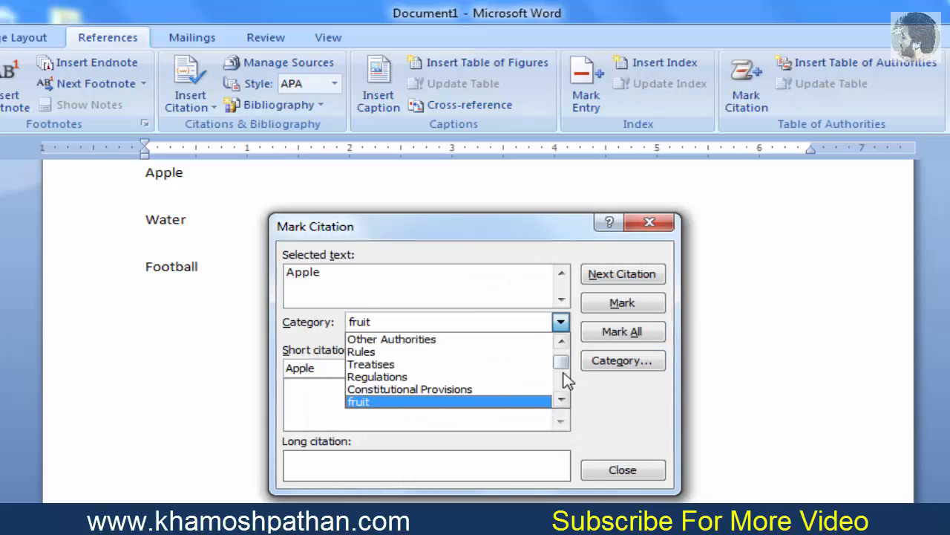
drag(565, 364, 566, 378)
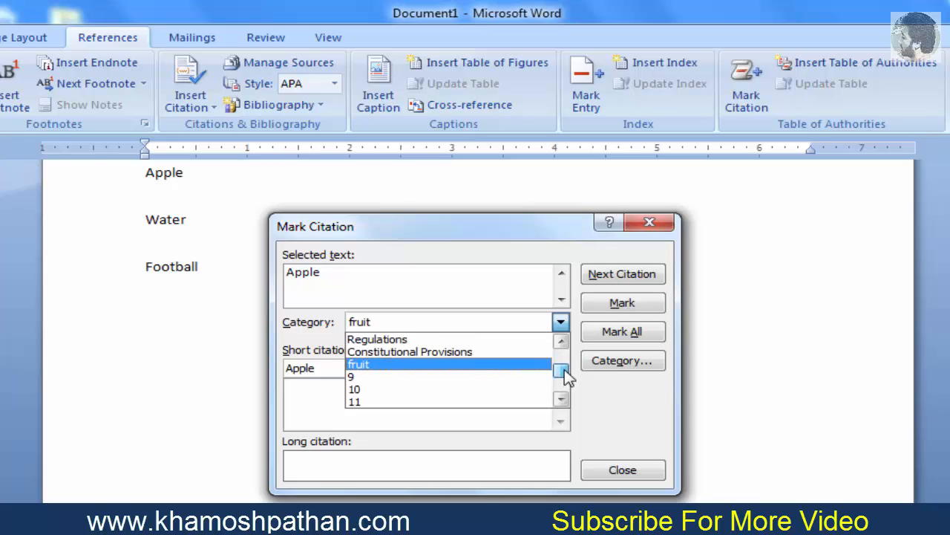
Rename citation category 9 as "drinking" and close the category editor.
click(603, 362)
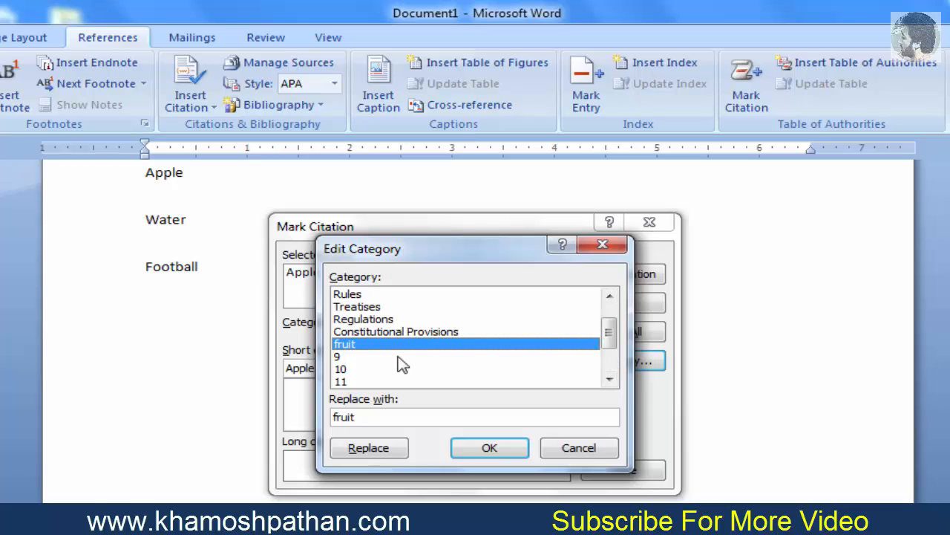
click(340, 358)
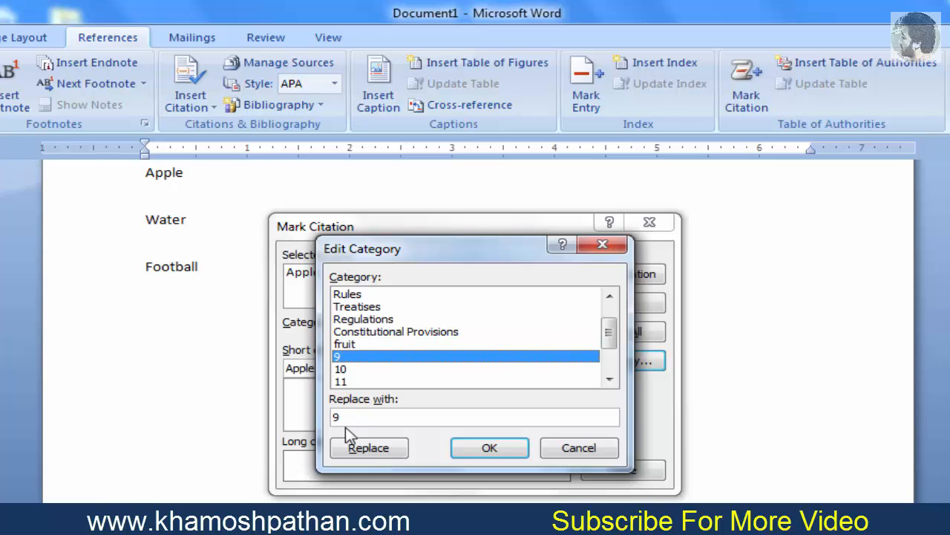
drag(349, 416, 331, 418)
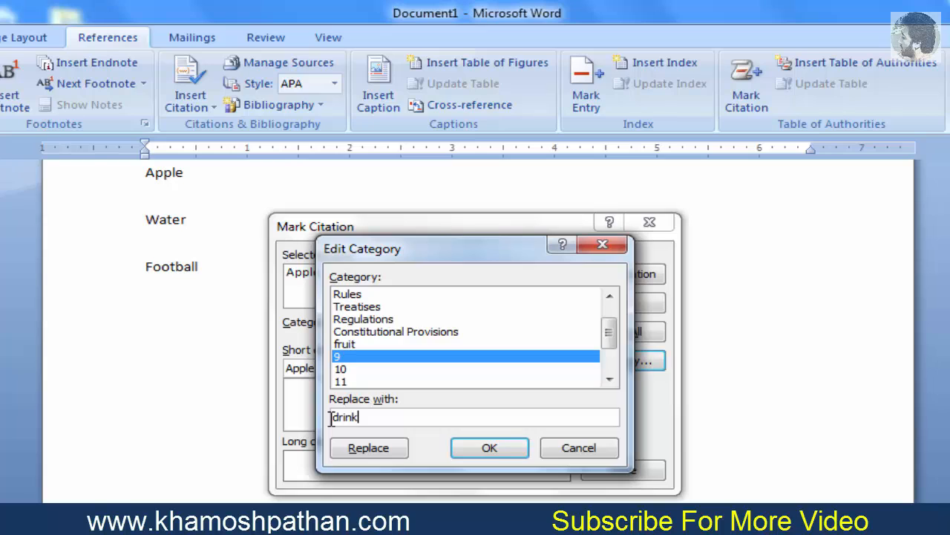
click(369, 448)
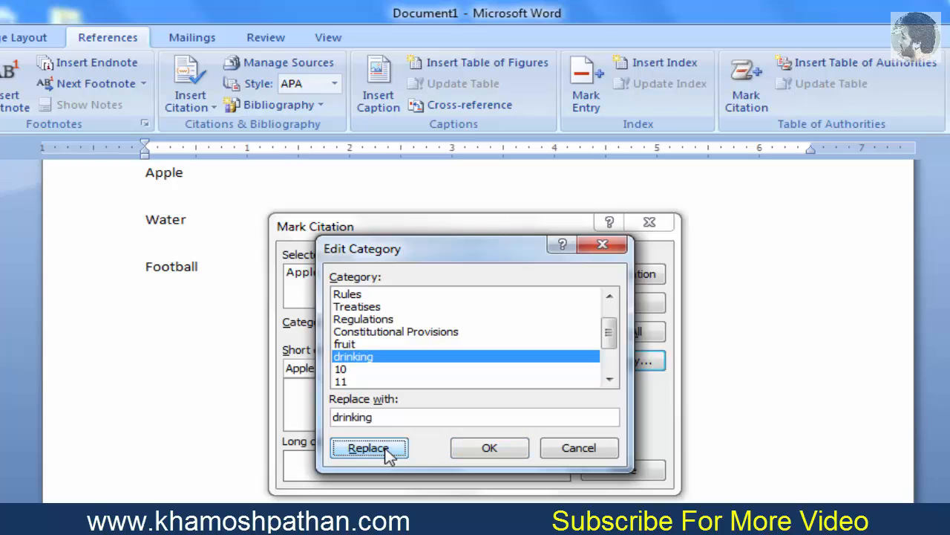
click(490, 448)
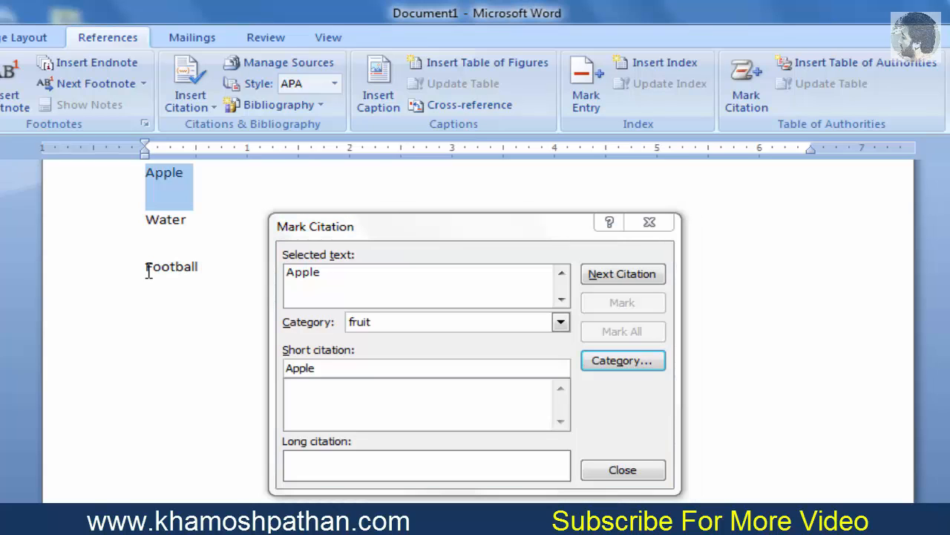
Try to rename citation category 10 as "gameing".
click(206, 267)
drag(206, 268, 198, 269)
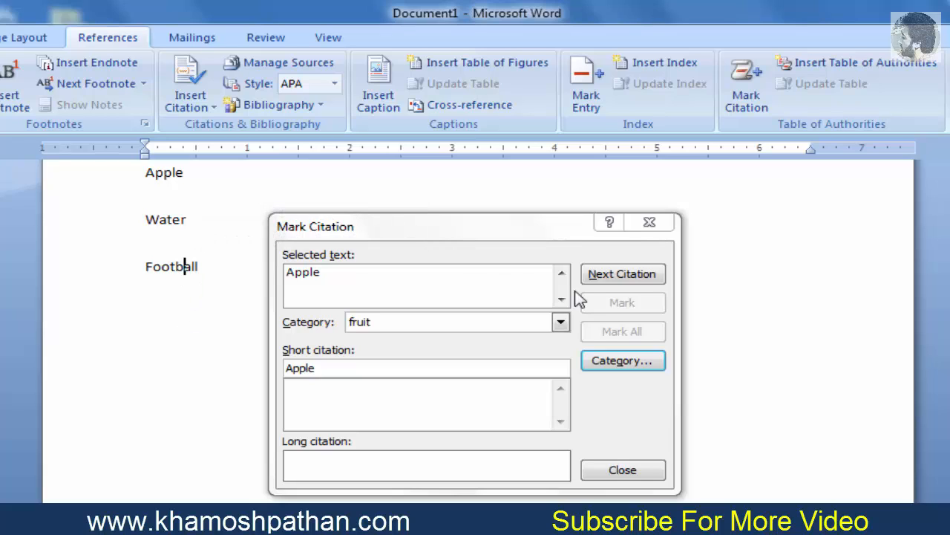
click(562, 324)
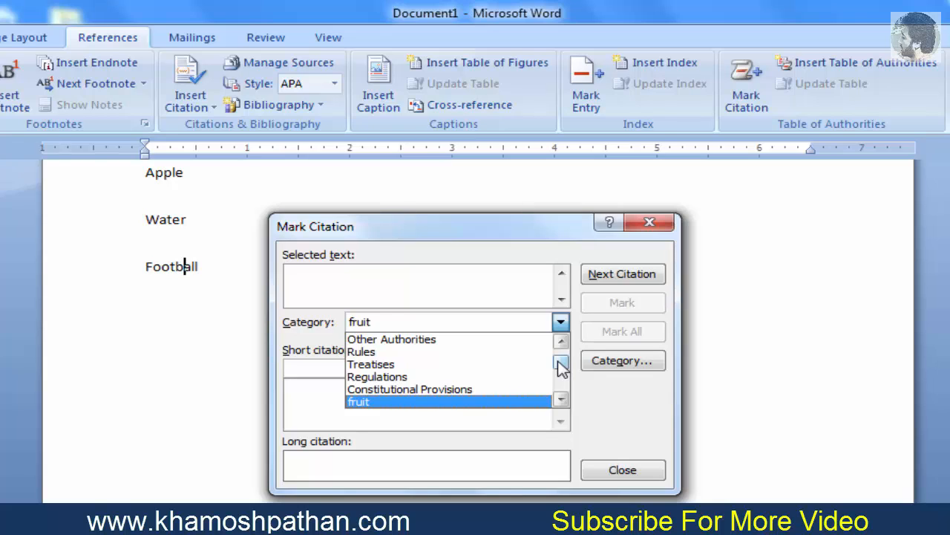
drag(558, 359, 624, 369)
click(622, 364)
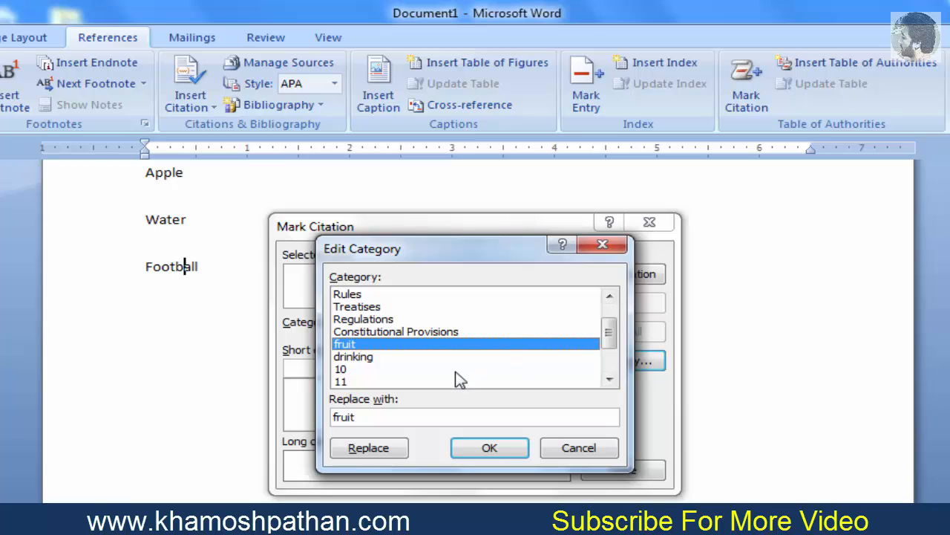
click(344, 369)
drag(348, 417, 328, 416)
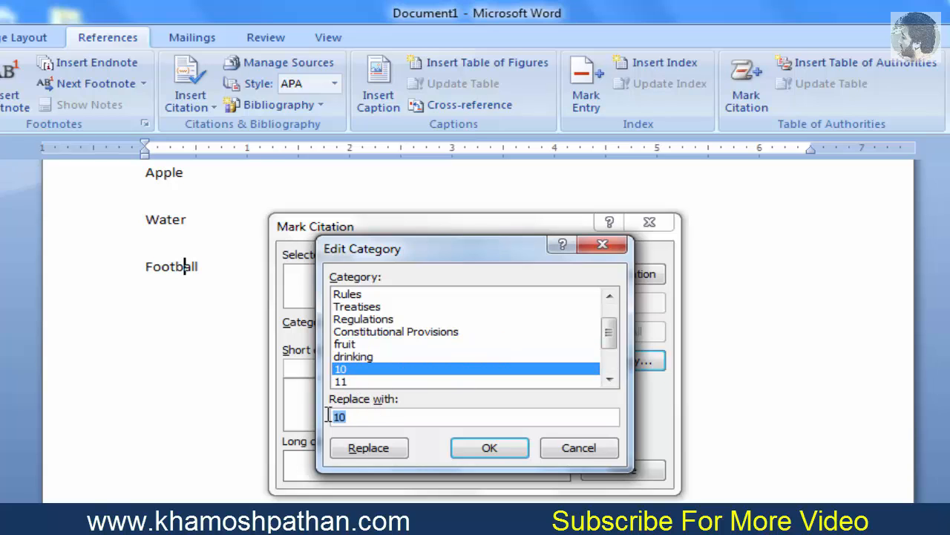
text(gameing)
click(502, 453)
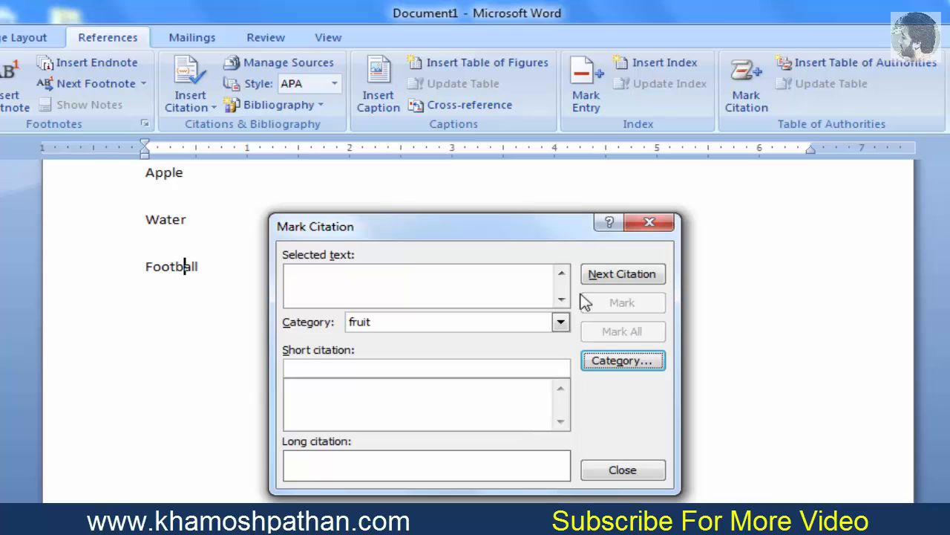
Mark "Apple" as a citation in the fruit category, close the citation dialog and dismiss the Windows color scheme prompt.
click(191, 175)
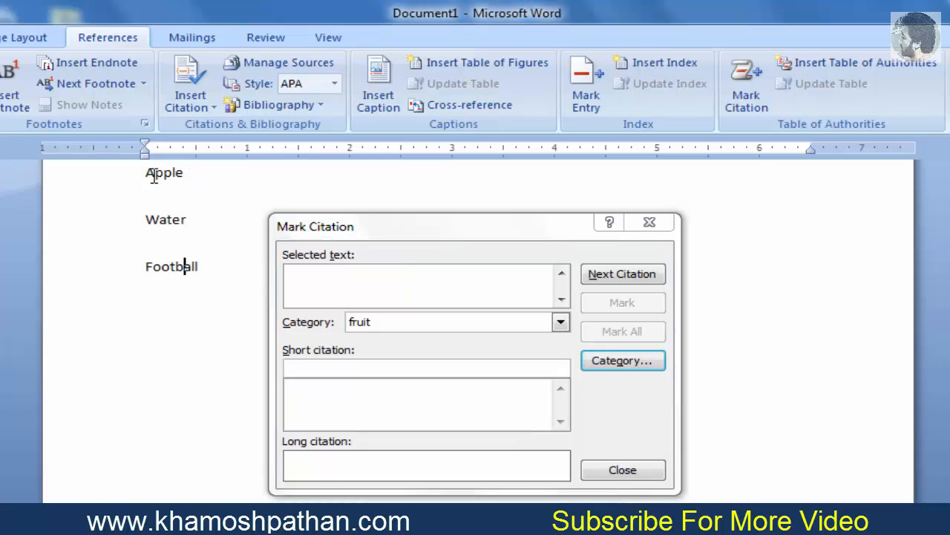
drag(192, 174, 121, 182)
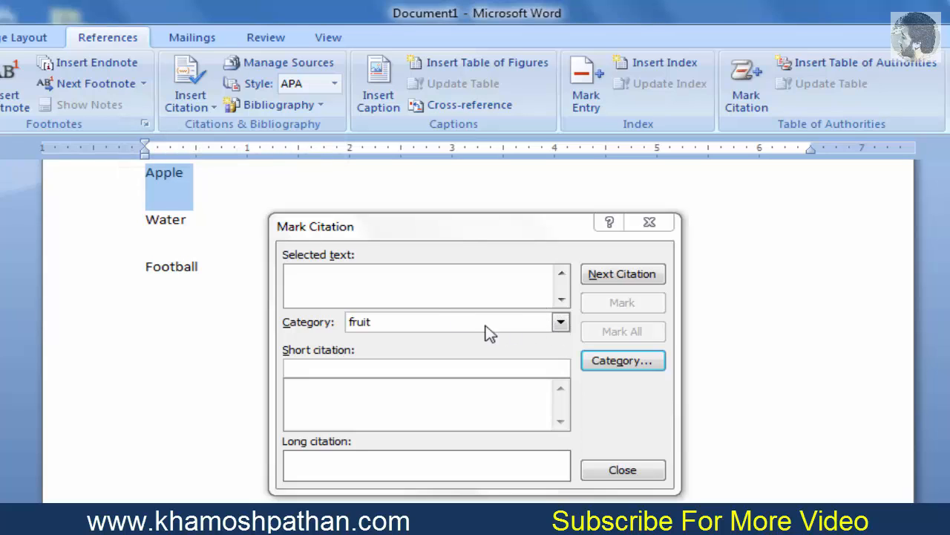
click(562, 323)
click(562, 324)
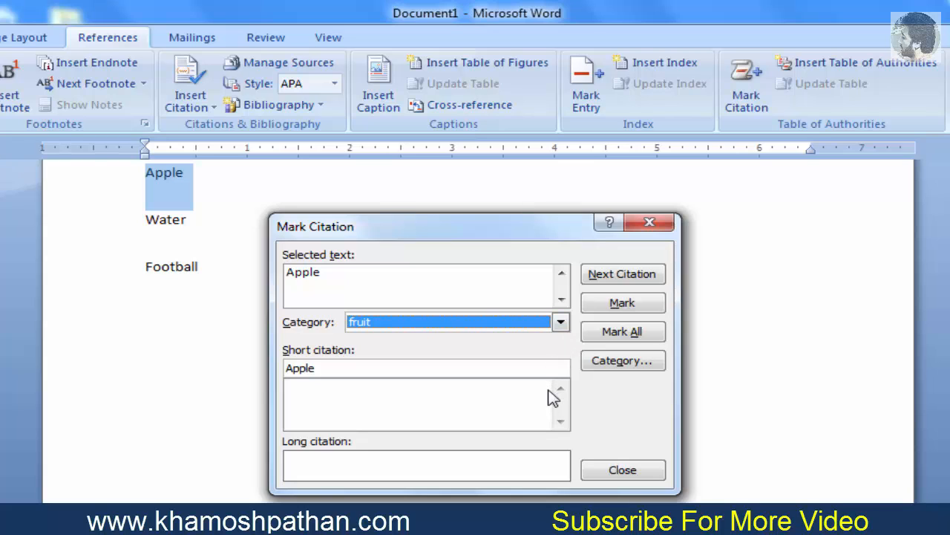
click(652, 222)
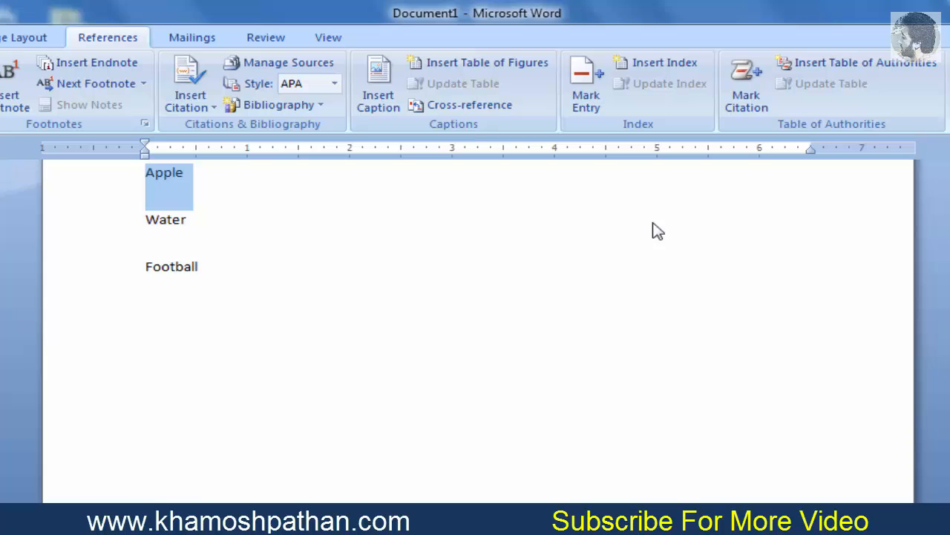
click(761, 90)
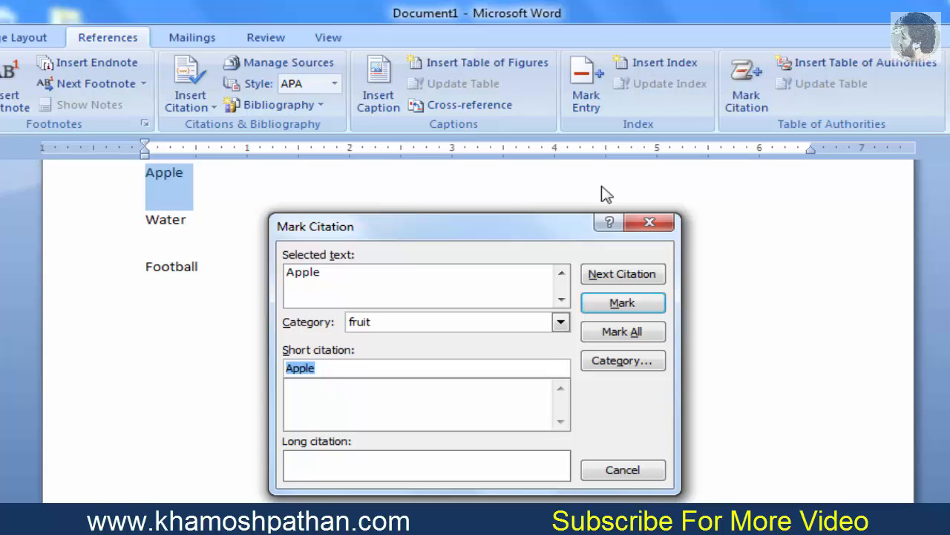
click(622, 305)
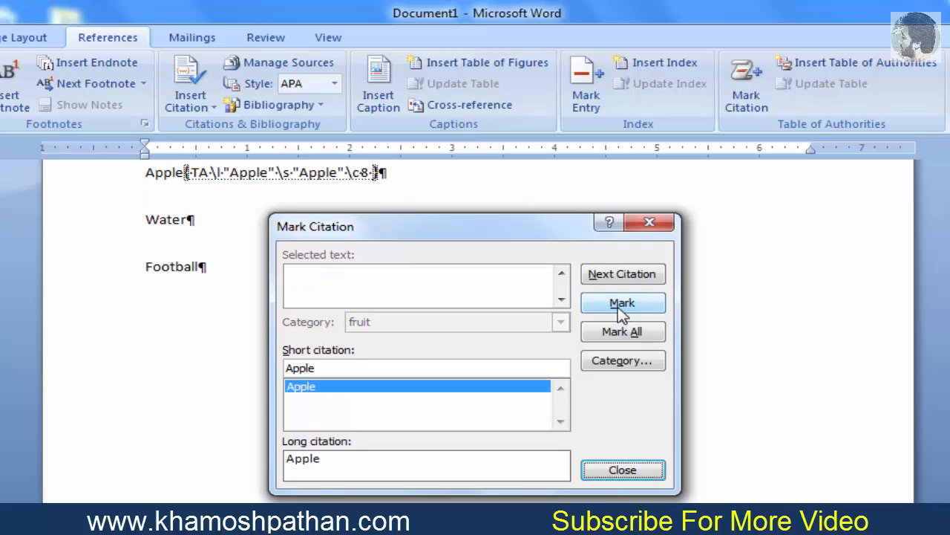
click(624, 471)
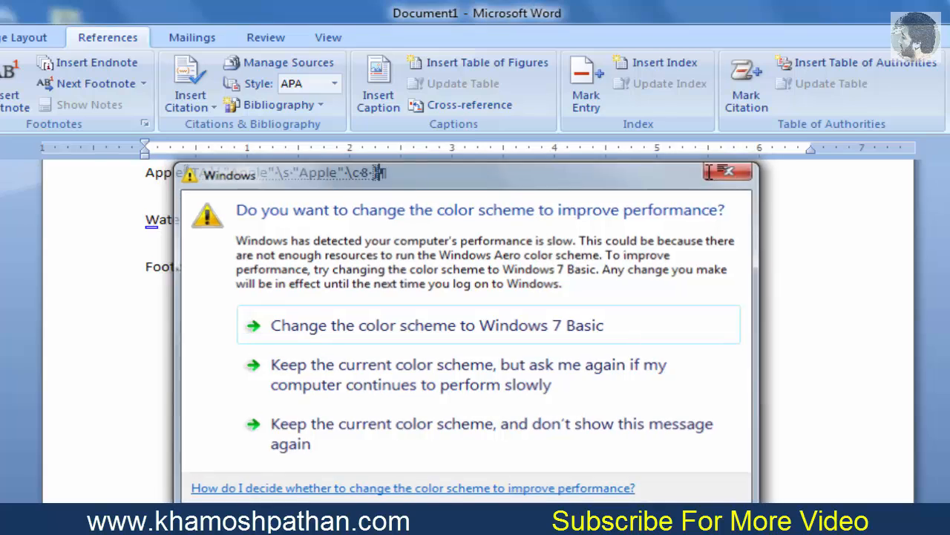
click(709, 172)
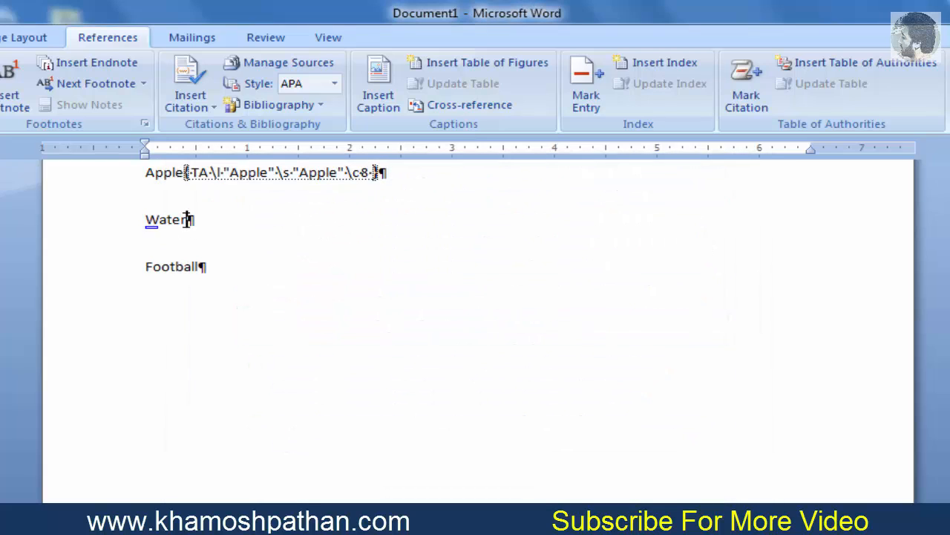
Mark "Water" as a citation in the drinking category and close the citation dialog.
drag(188, 219, 138, 219)
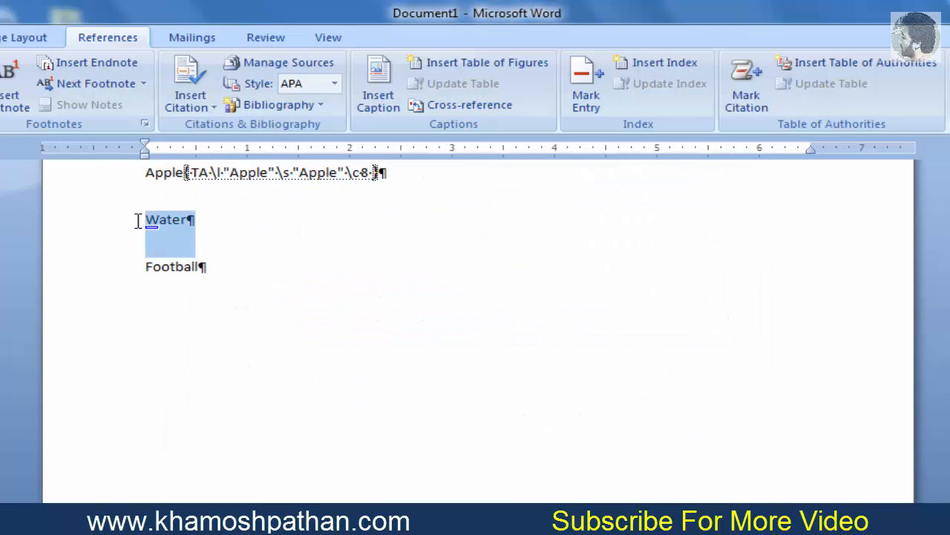
click(747, 101)
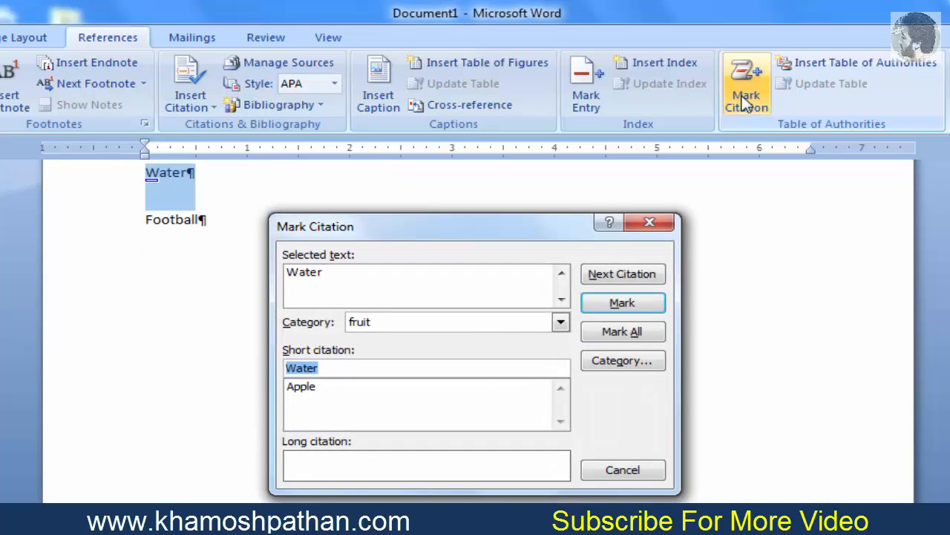
click(560, 322)
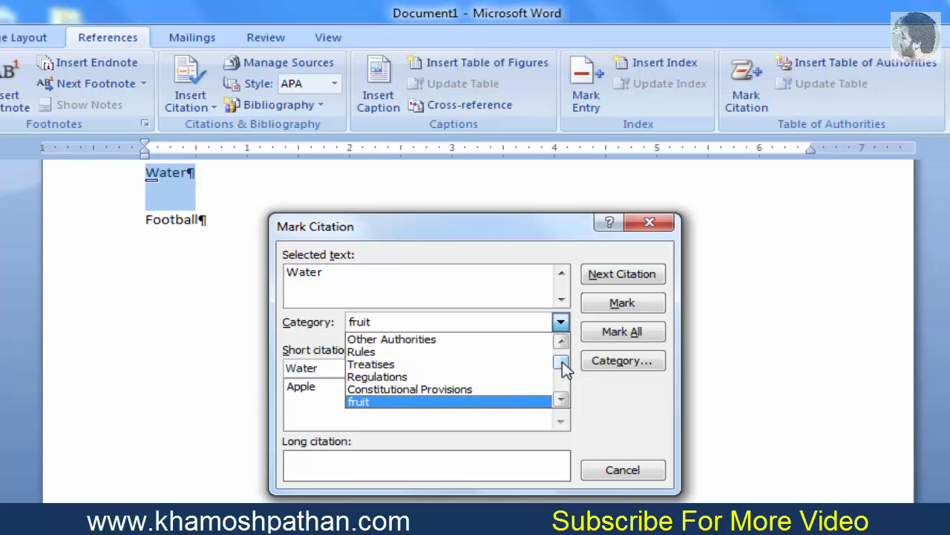
drag(562, 364, 563, 369)
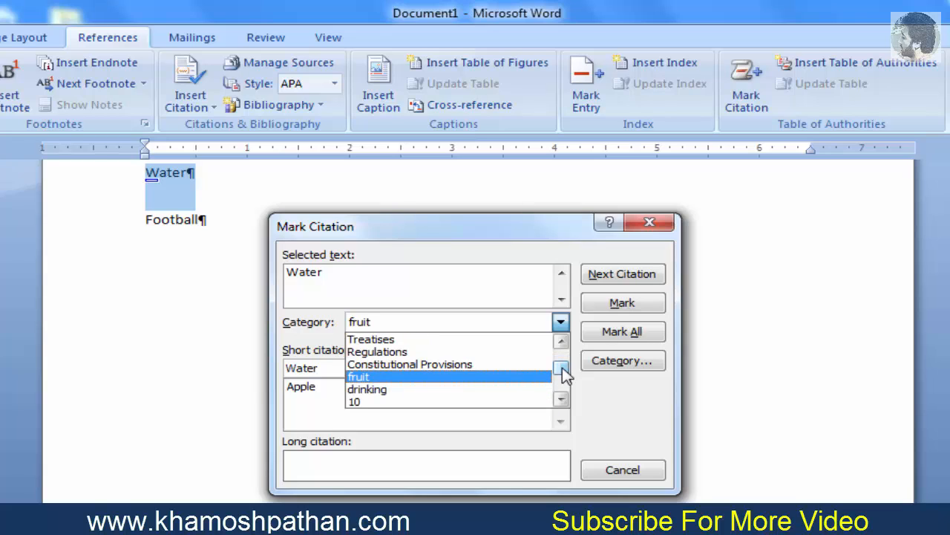
click(463, 389)
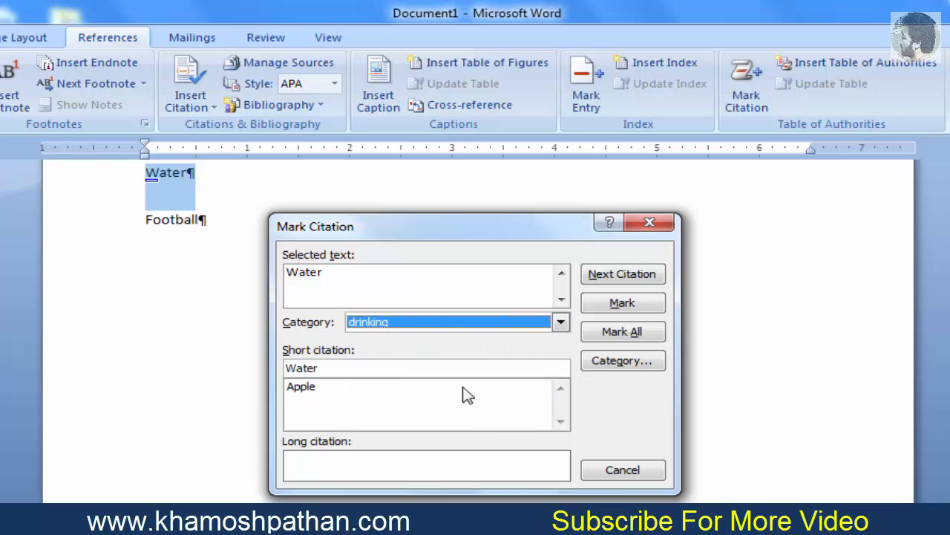
click(624, 310)
click(619, 469)
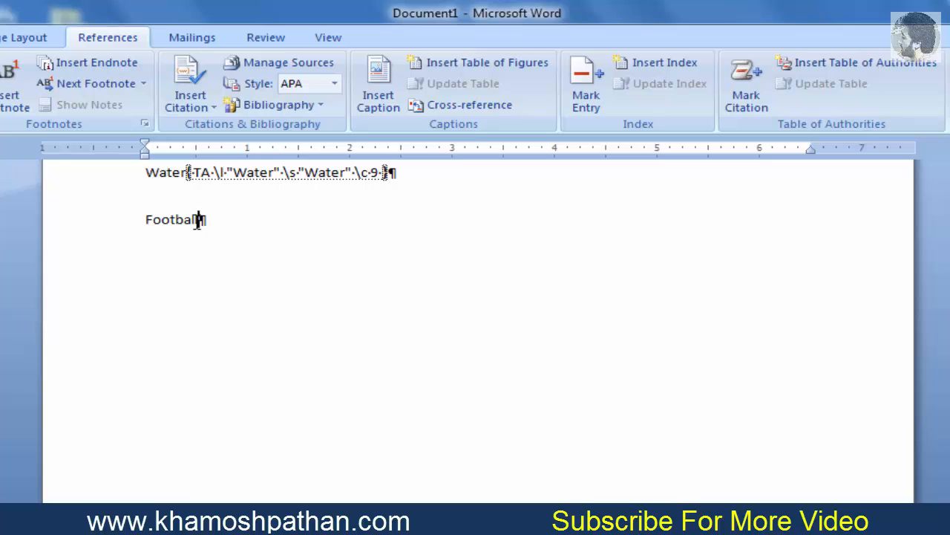
Start marking "Football" as a citation and rename citation category 10 as "gameing" in the category editor.
drag(198, 220, 142, 220)
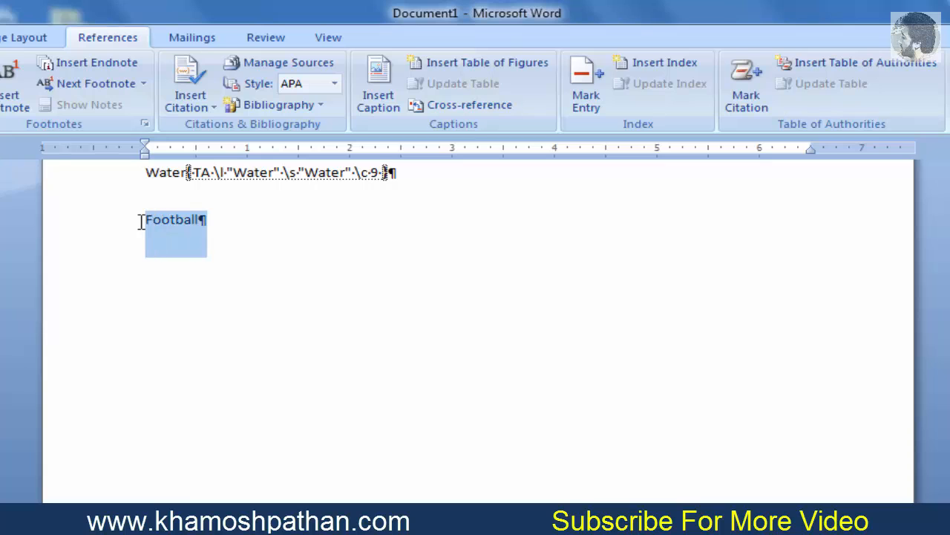
click(746, 104)
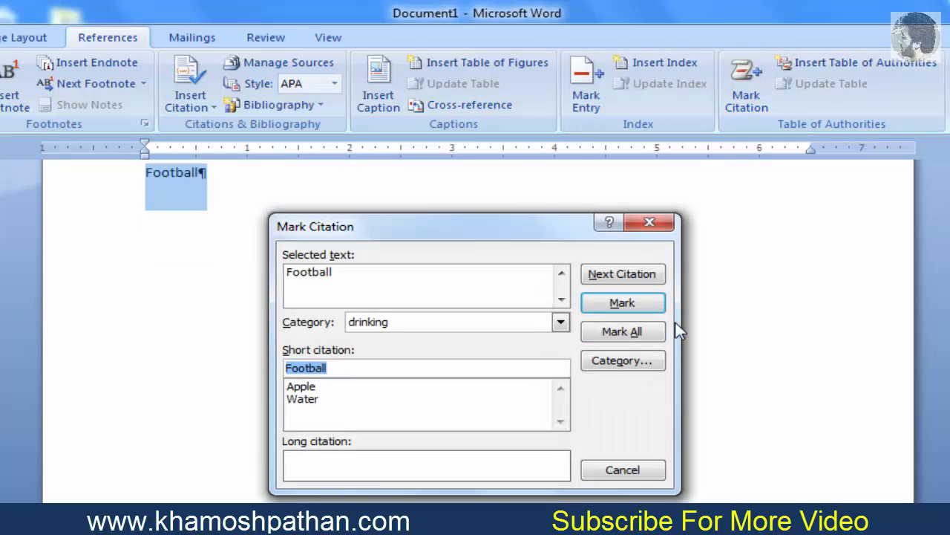
click(561, 321)
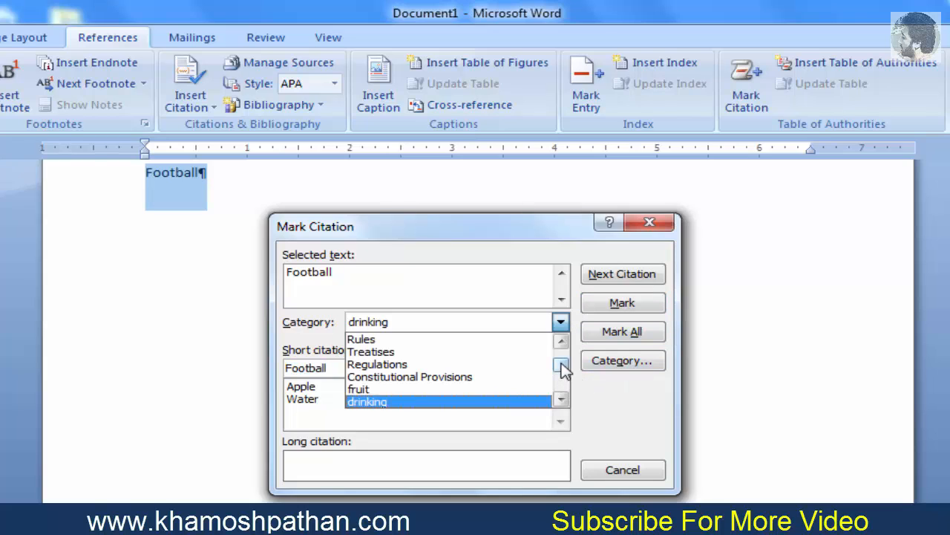
mouse_move(562, 369)
mouse_down()
mouse_move(566, 379)
mouse_move(563, 356)
mouse_up()
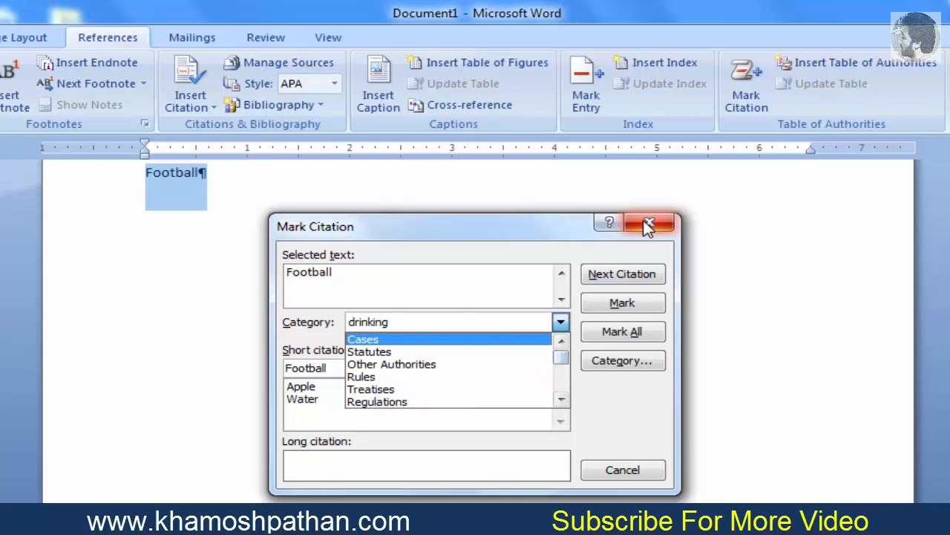
click(630, 362)
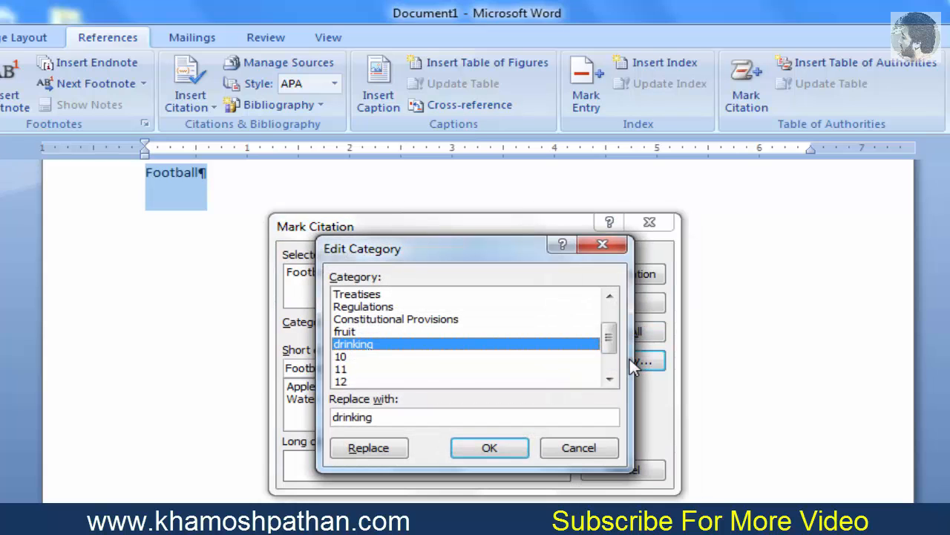
click(355, 360)
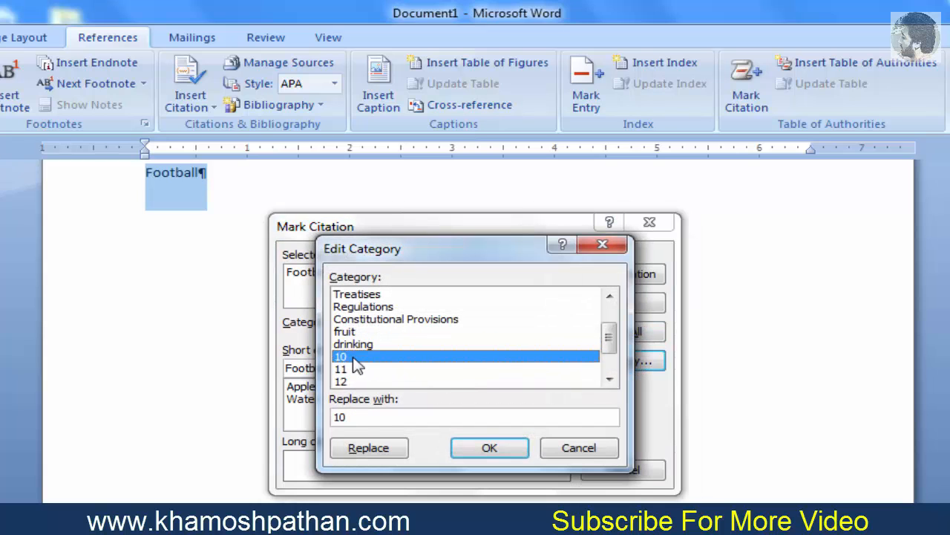
drag(361, 418, 295, 421)
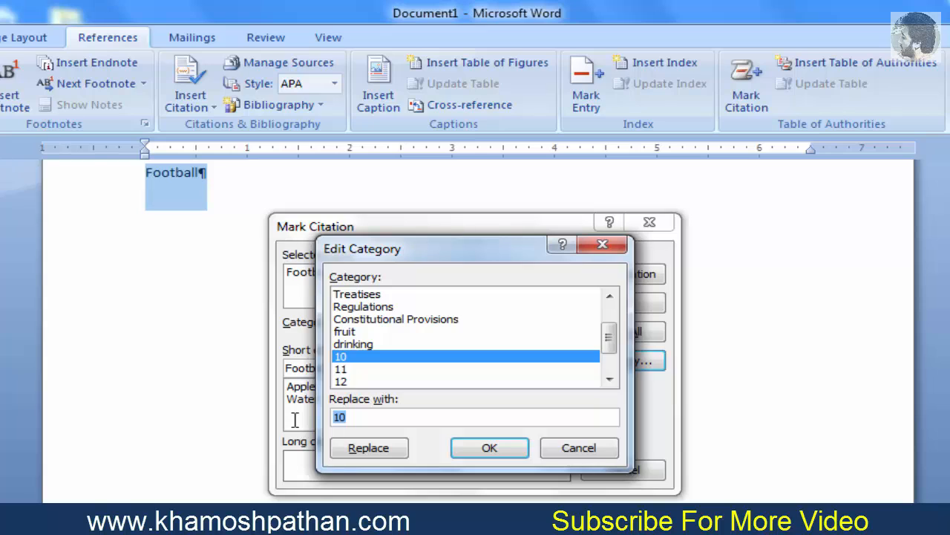
text(gameing)
click(363, 450)
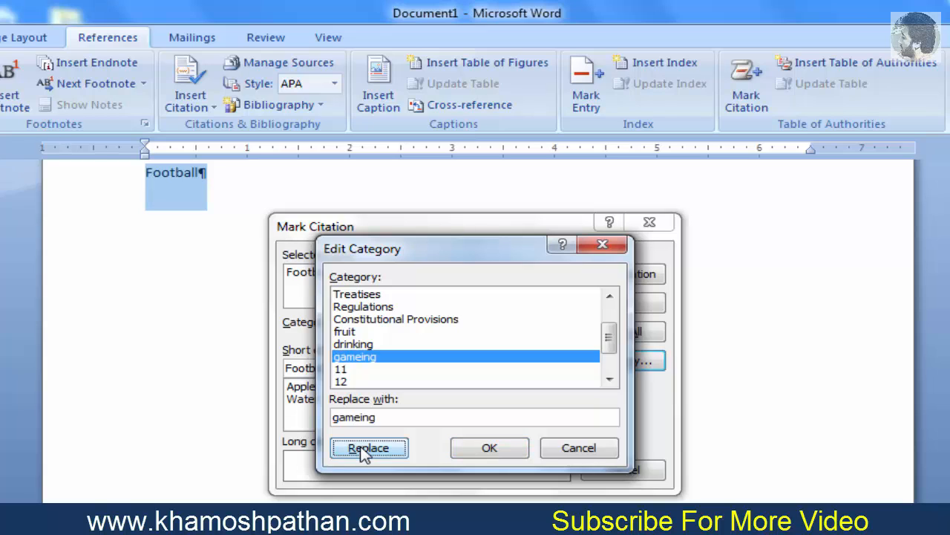
click(490, 448)
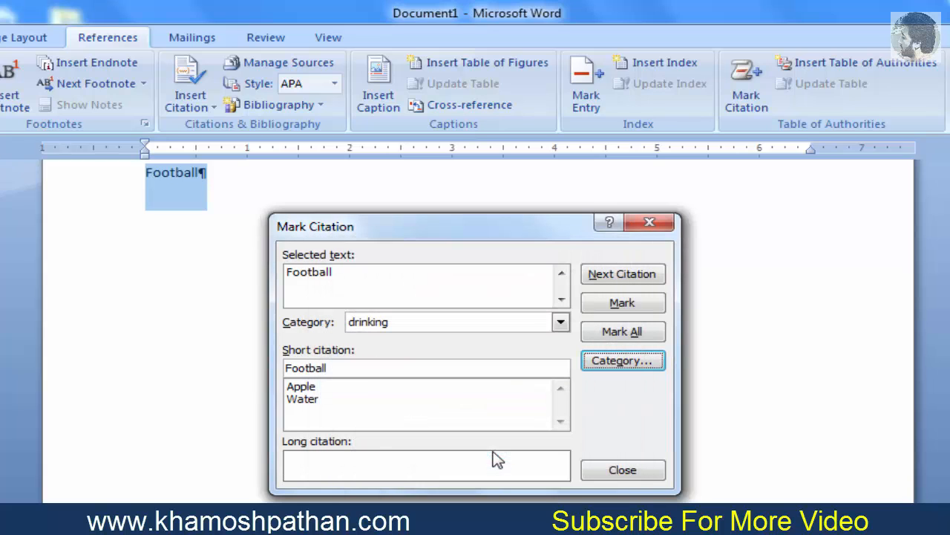
Mark "Football" as a citation in the gameing category and close the citation dialog.
click(561, 323)
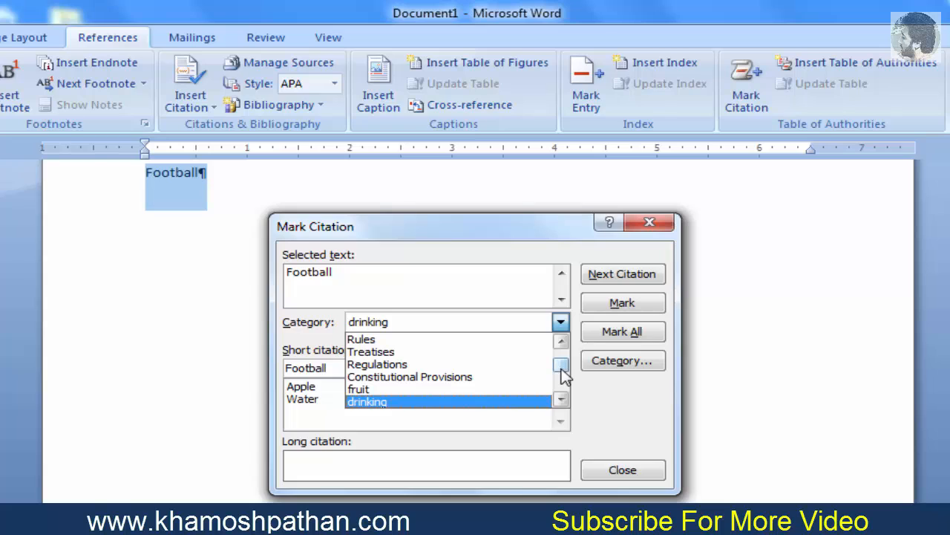
drag(562, 367, 562, 381)
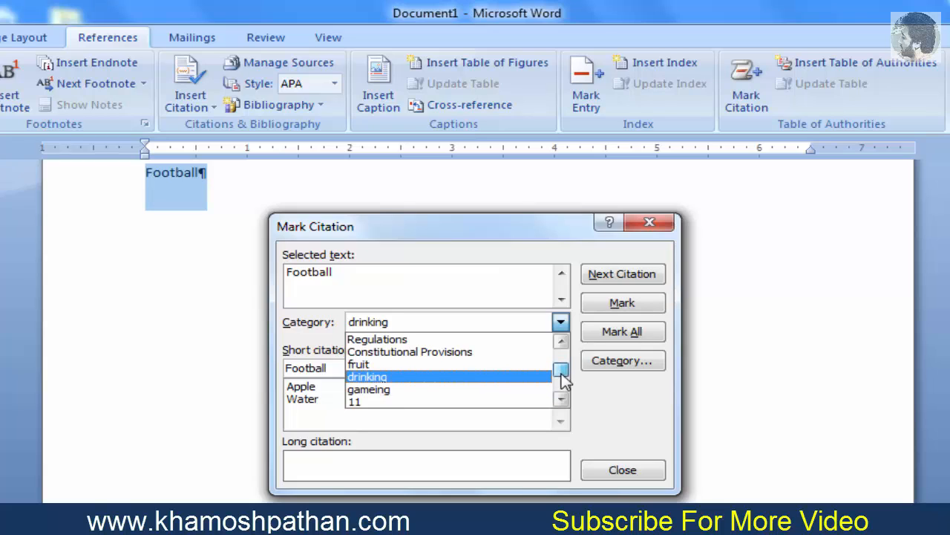
click(443, 393)
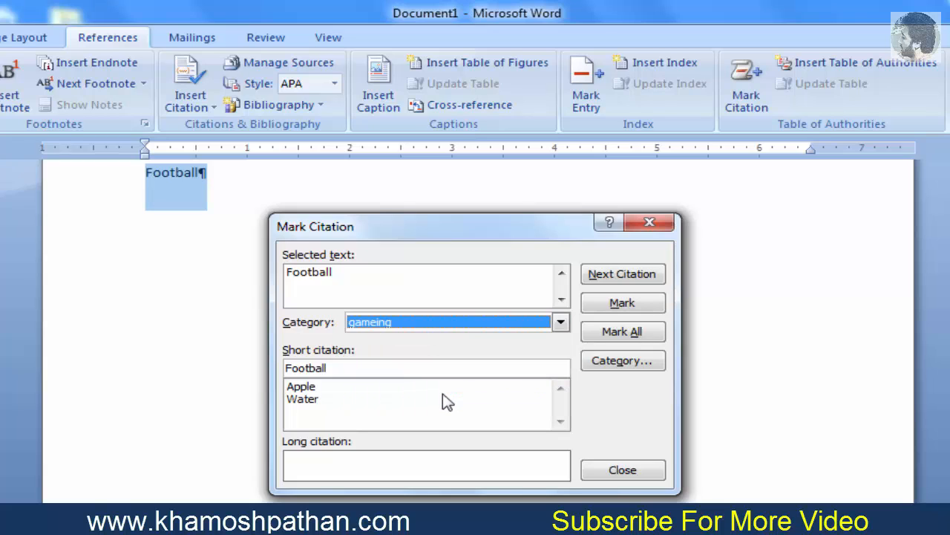
click(626, 304)
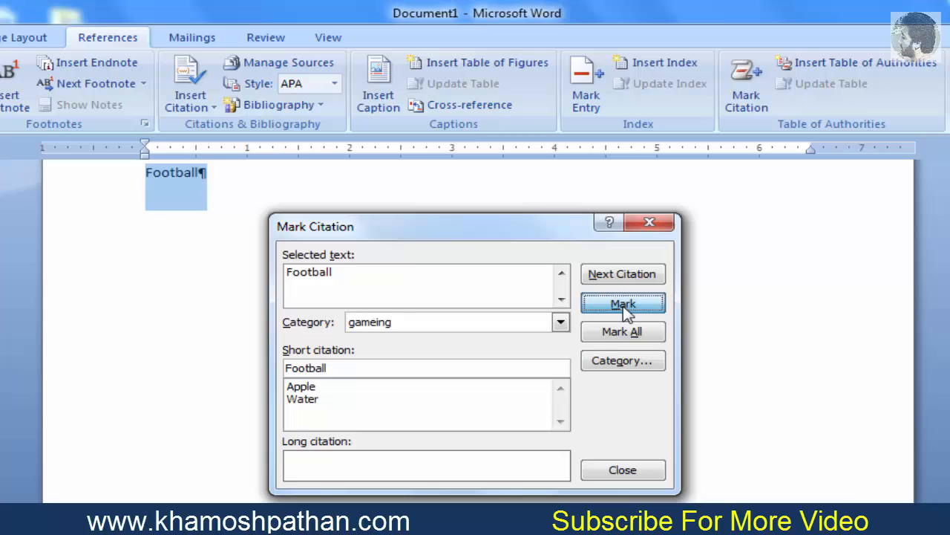
click(643, 474)
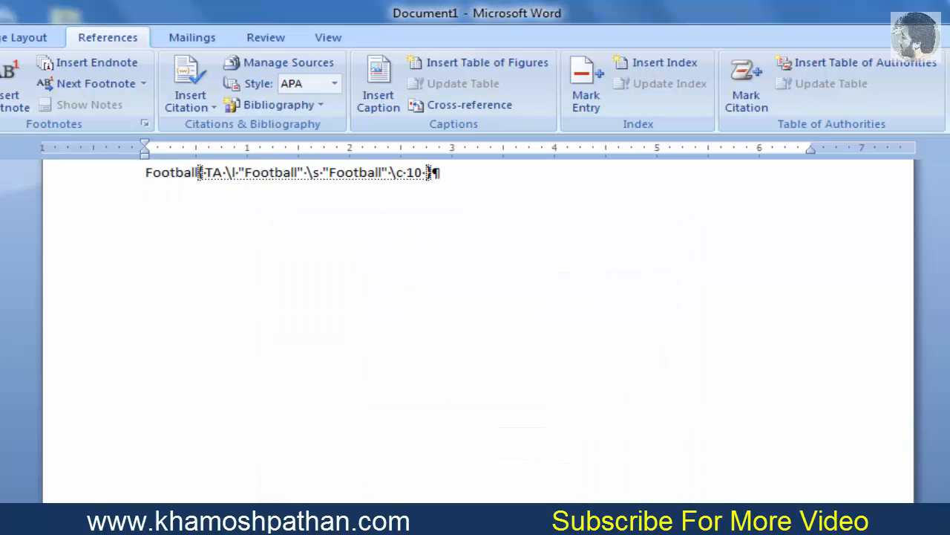